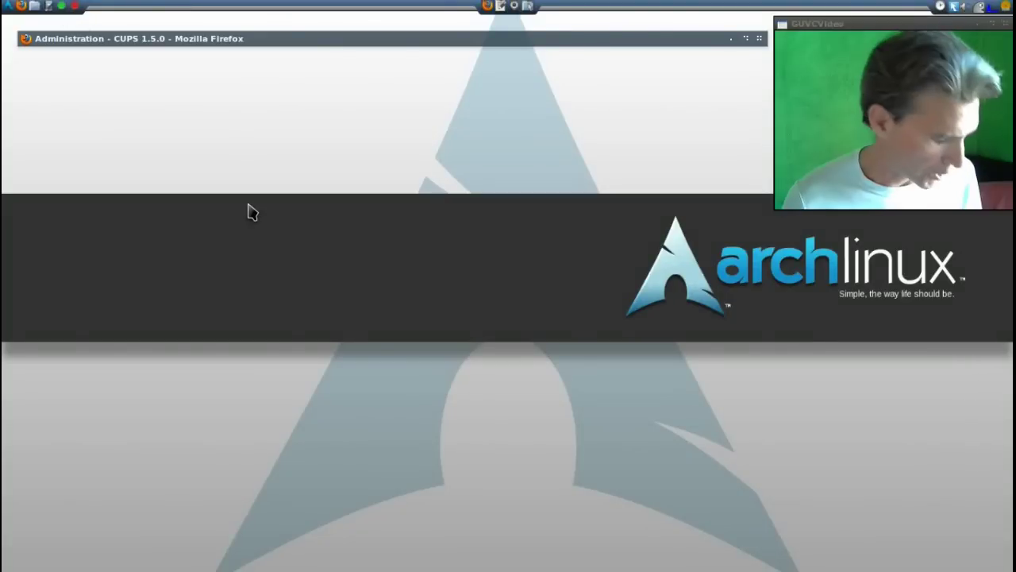
Step: Run 'pacman -S cups' in the drop-down terminal and decline reinstalling it
key("F12")
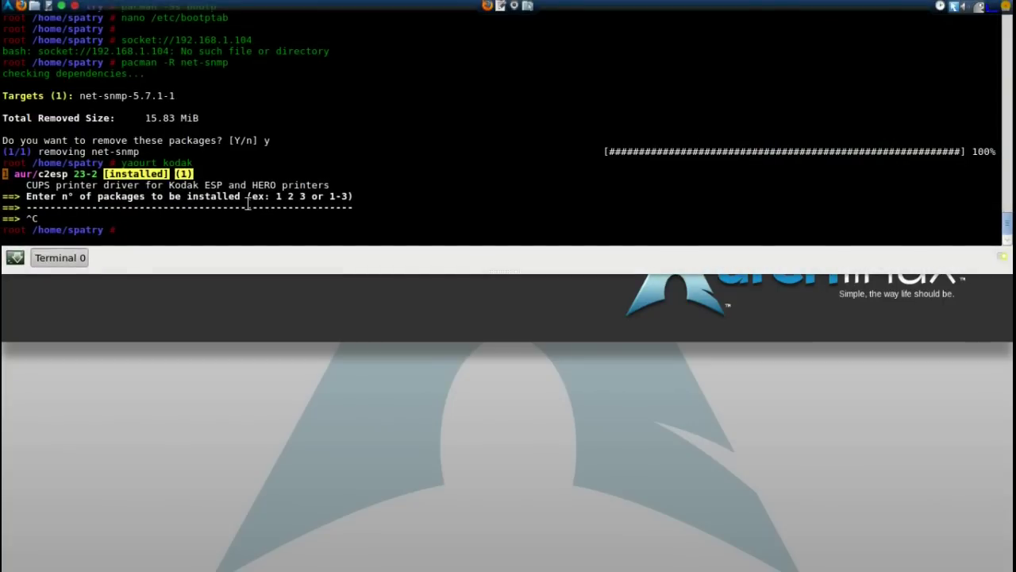
type("pacman -S cups")
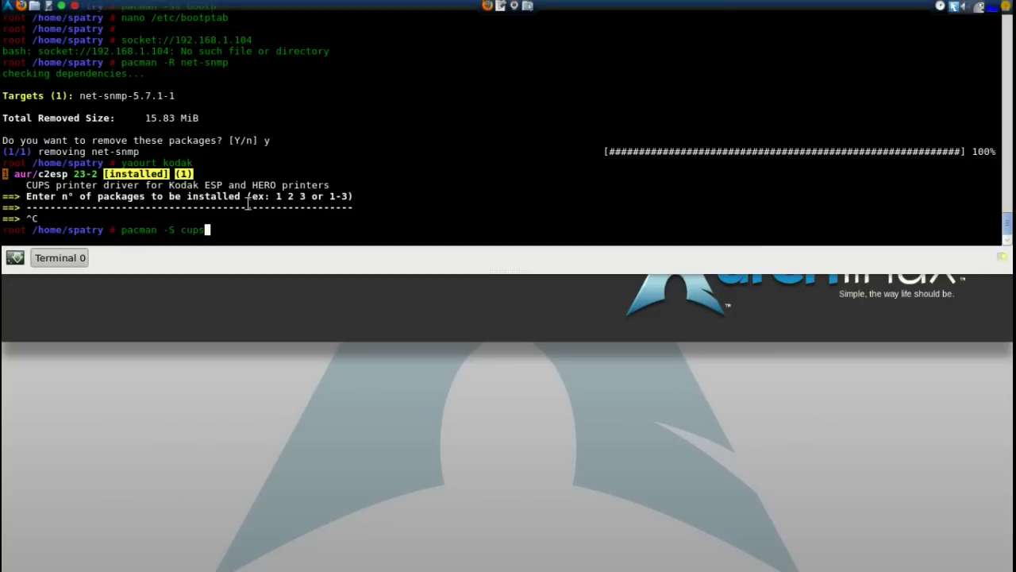
key("Return")
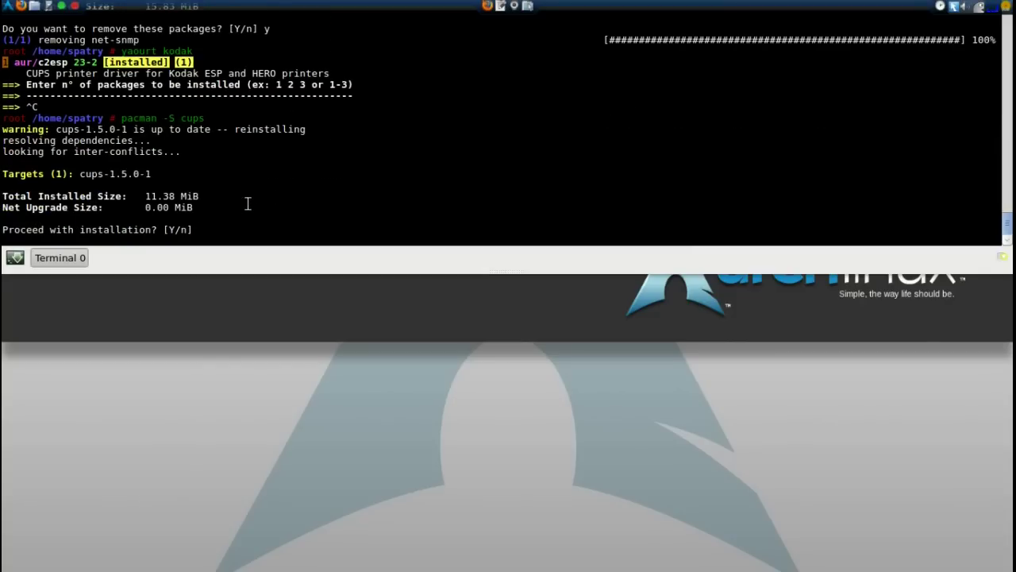
type("n")
key("Return")
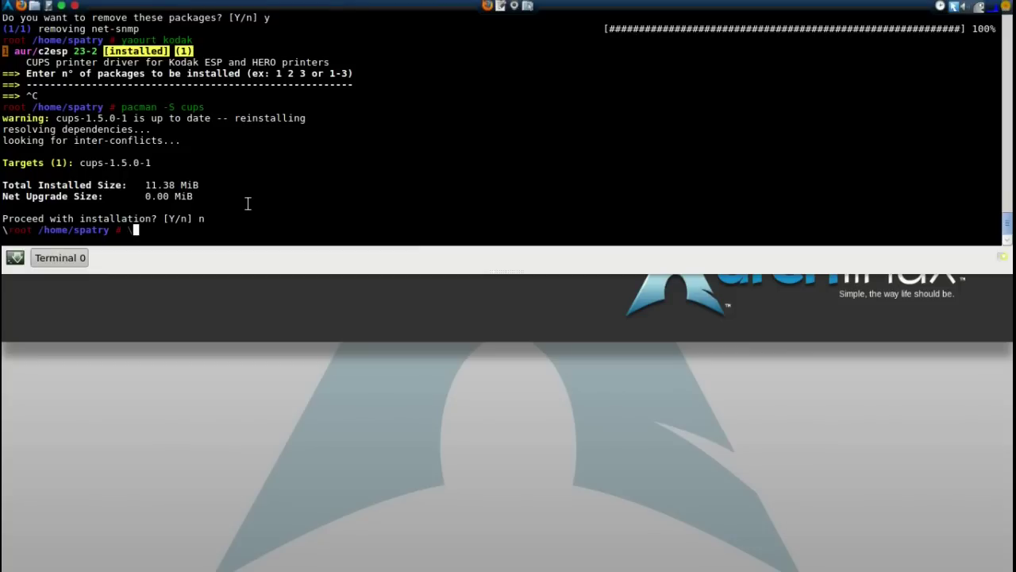
key("BackSpace")
key("Return")
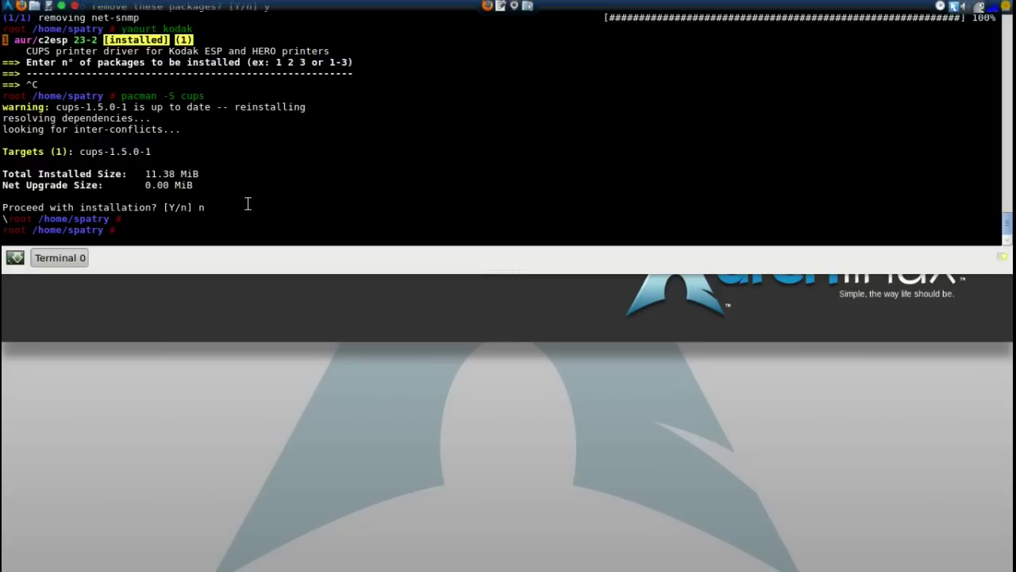
Step: Search for Kodak driver packages with 'yaourt kodak', then abort the search
type("yaourt kodak")
key("Return")
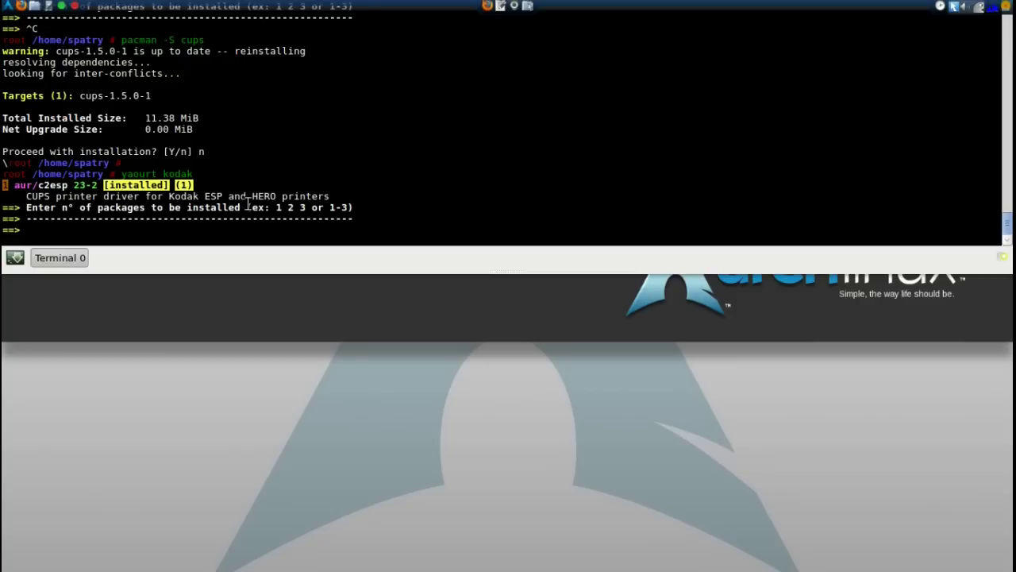
key("ctrl+c")
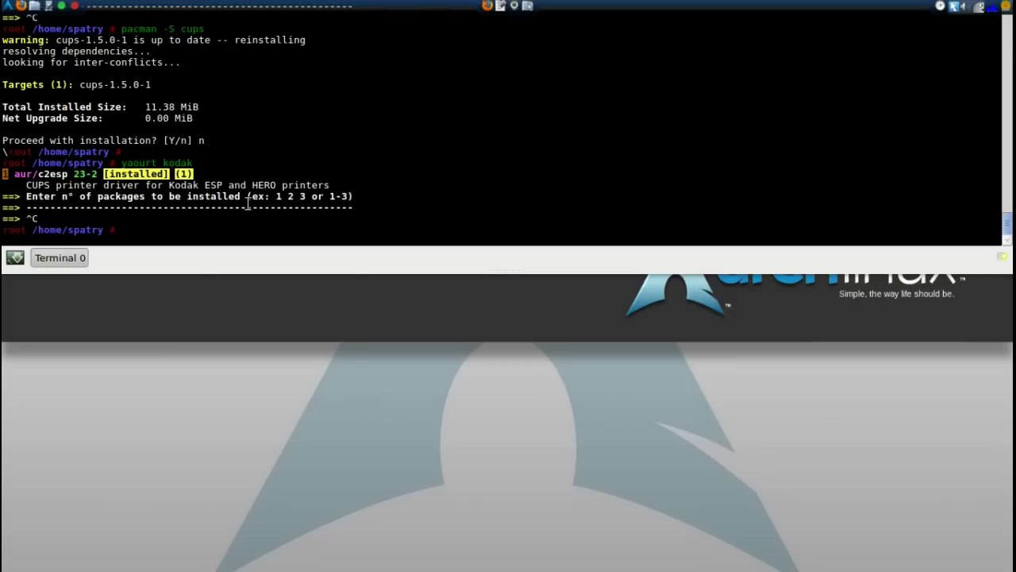
key("F12")
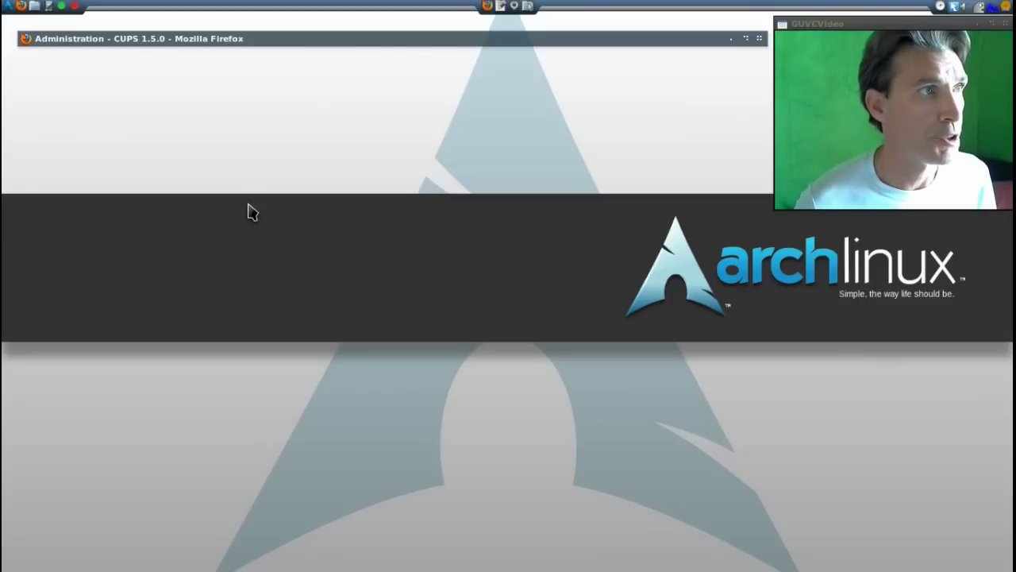
Step: Restore the CUPS browser window and start adding a new printer
double_click(338, 41)
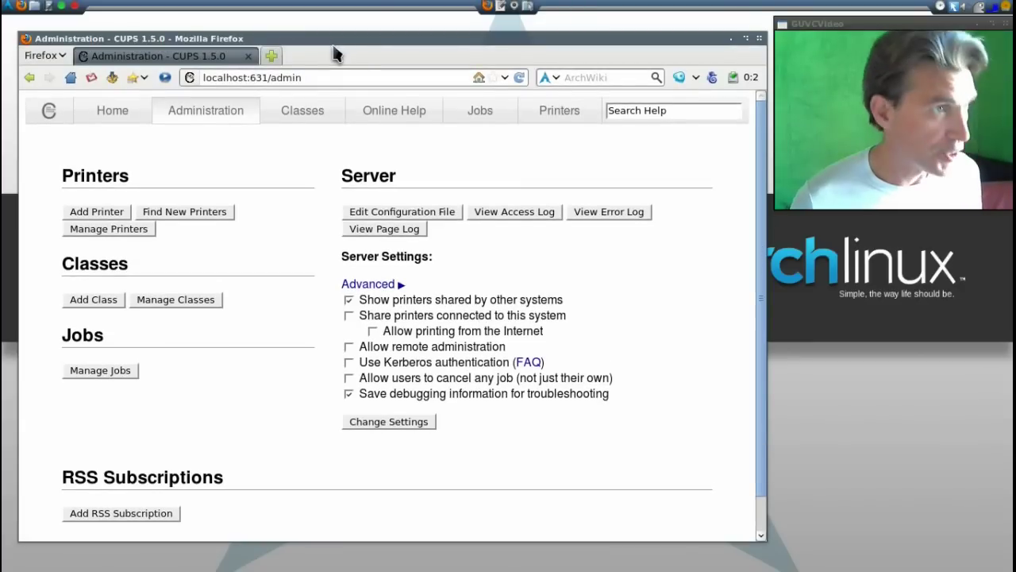
key("super+m")
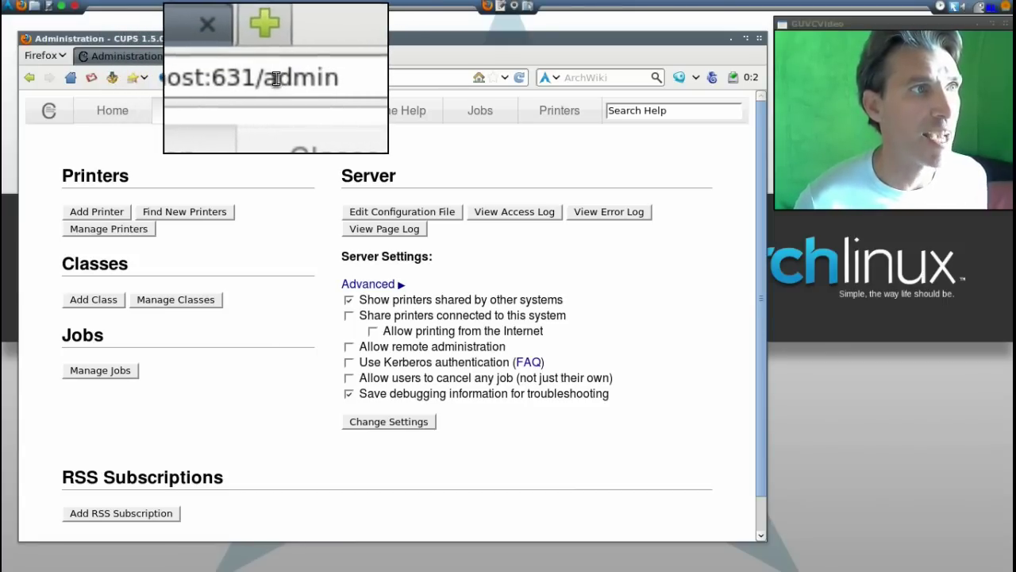
key("super+m")
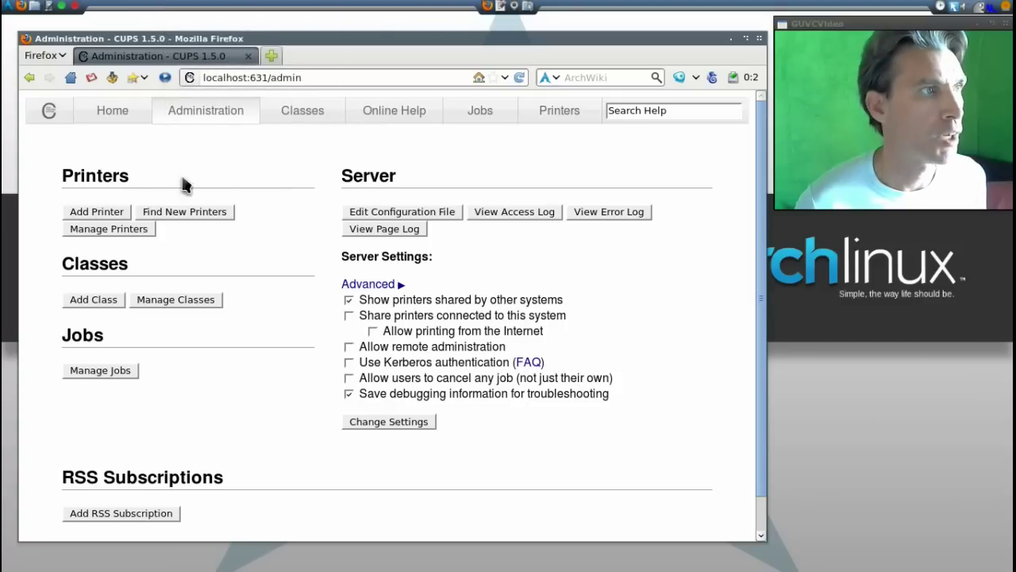
left_click(96, 213)
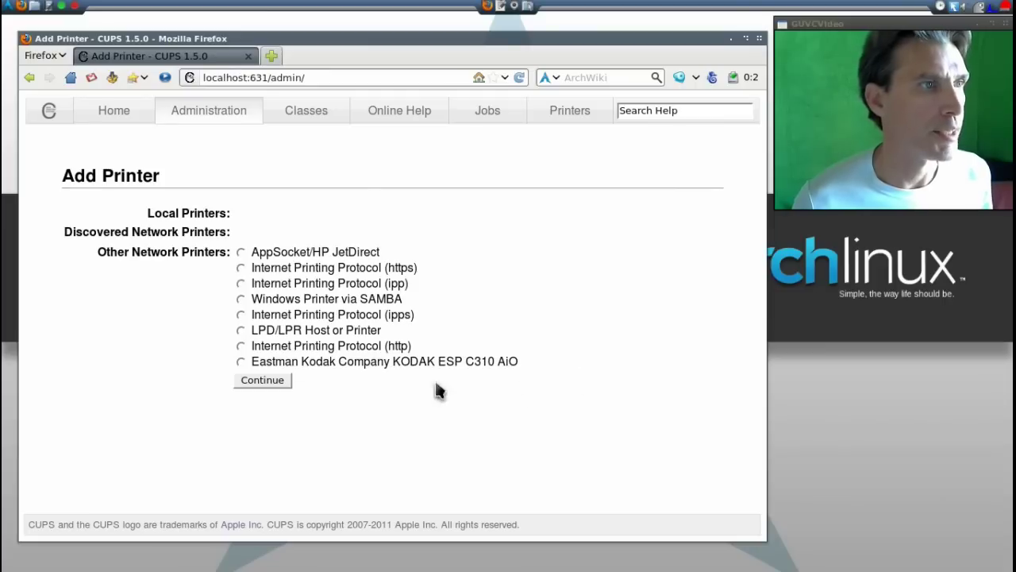
Step: Replace the Connection field's placeholder with the autocompleted URI socket://192.168.1.104
left_click(256, 381)
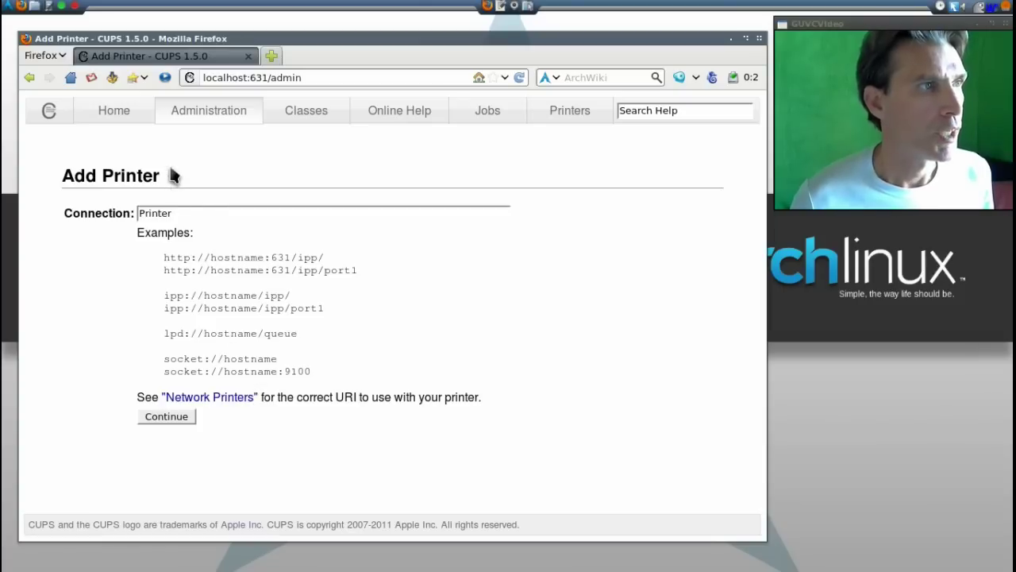
left_click(202, 219)
double_click(147, 218)
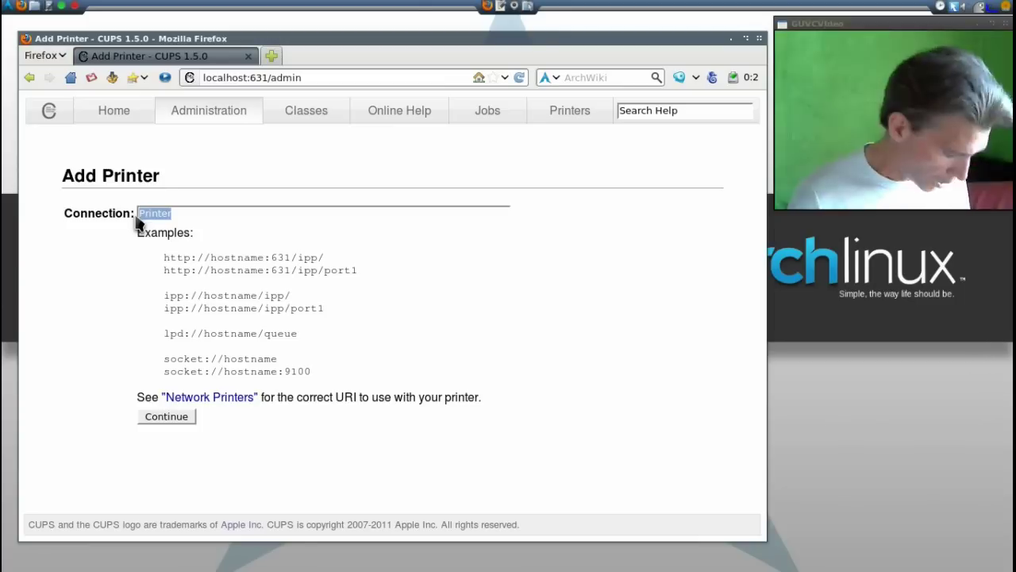
type("socket")
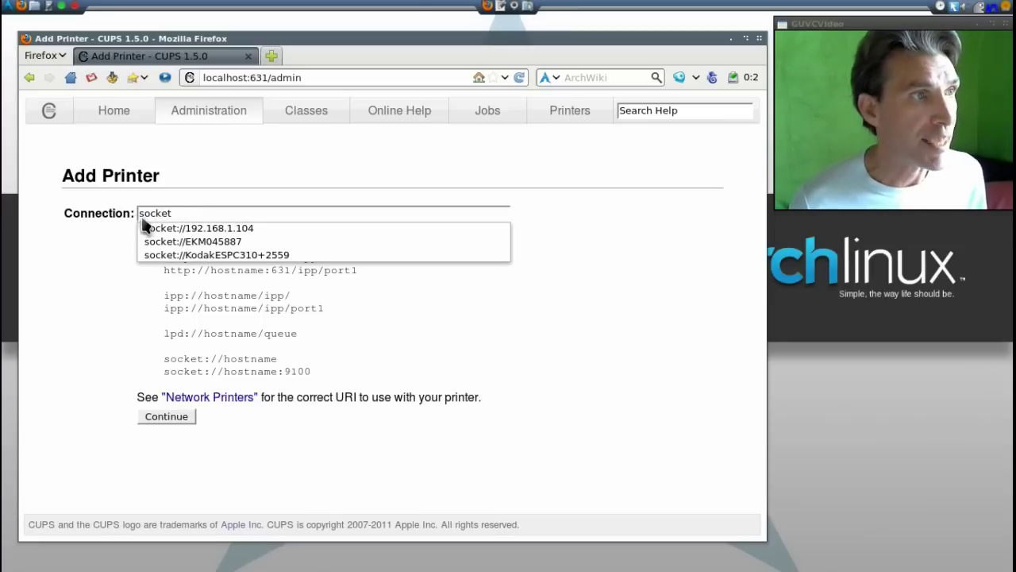
left_click(166, 229)
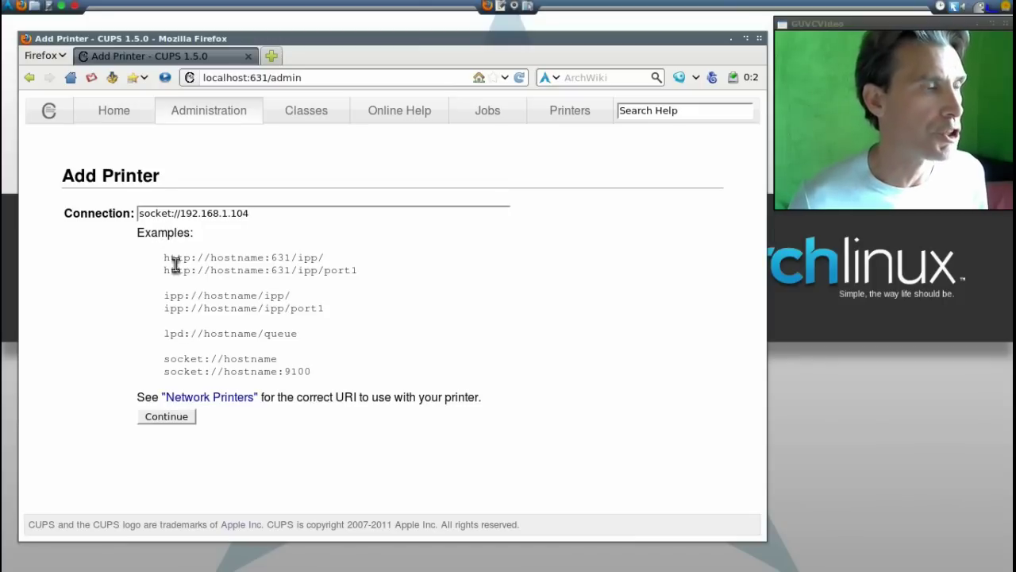
Step: Enter name Kodak, description ESP-C310 AIO and location Lab, enable sharing, and continue
left_click(159, 421)
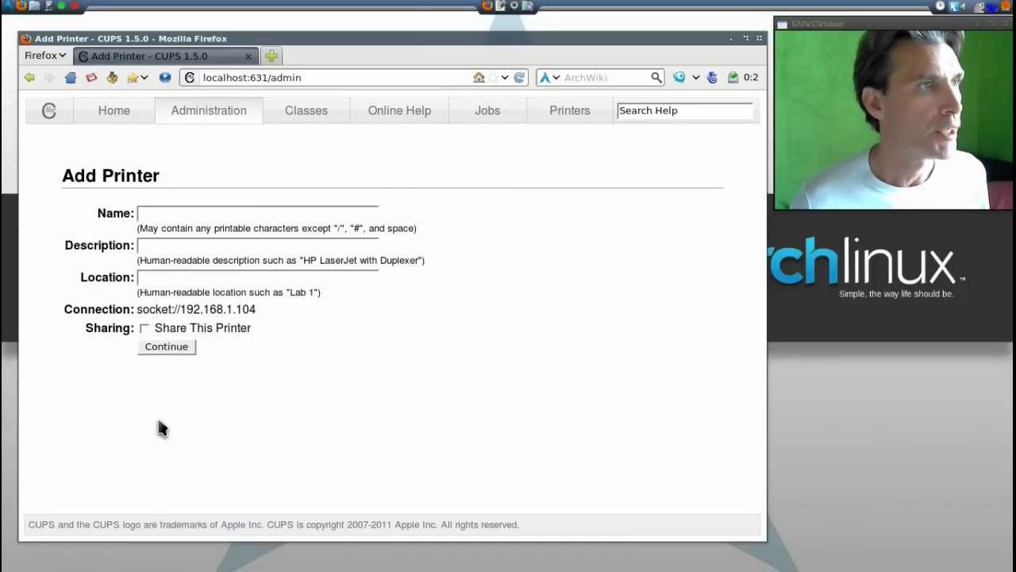
left_click(182, 214)
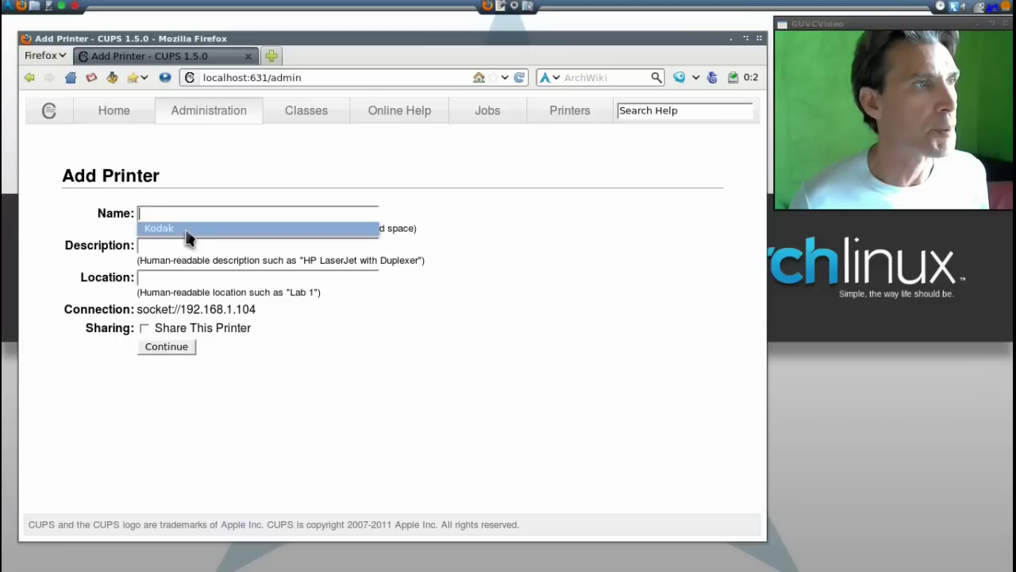
left_click(187, 229)
left_click(186, 248)
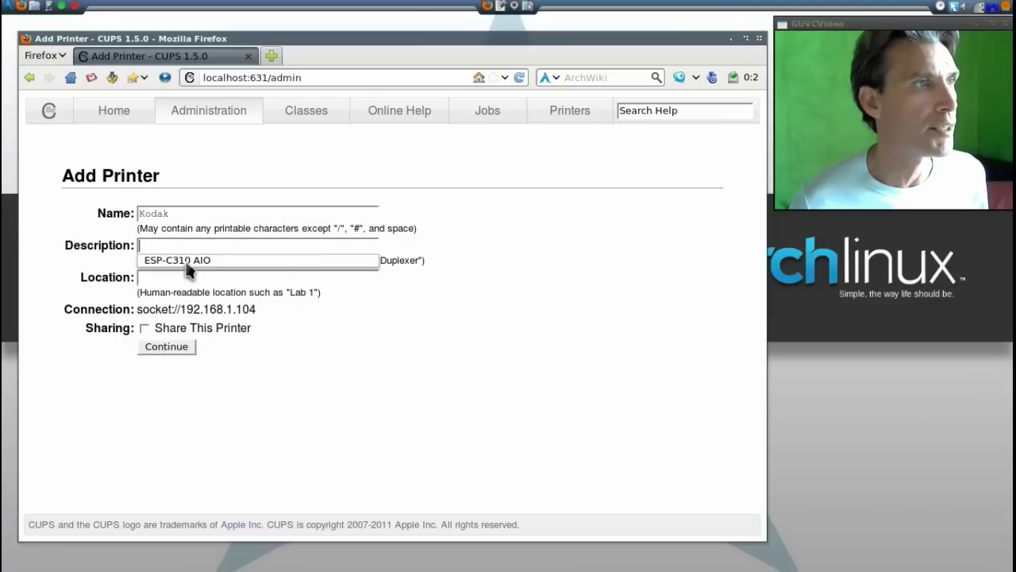
left_click(188, 262)
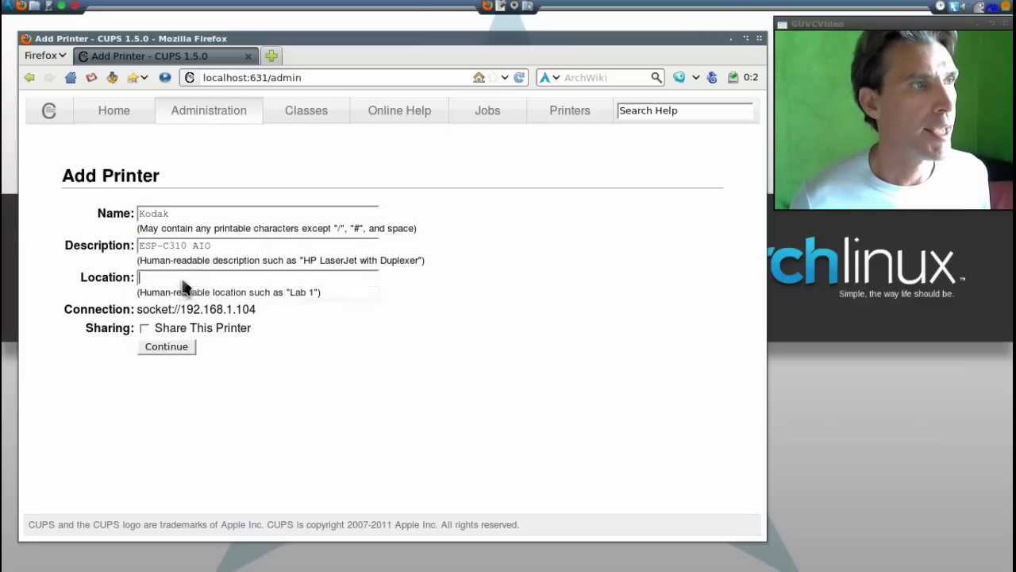
left_click(182, 280)
left_click(182, 296)
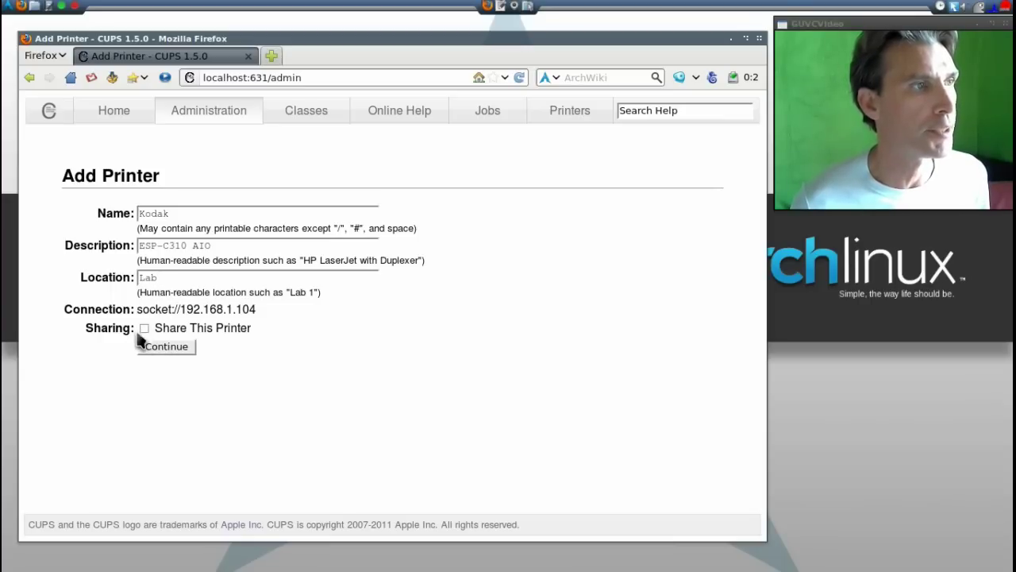
left_click(145, 328)
left_click(170, 351)
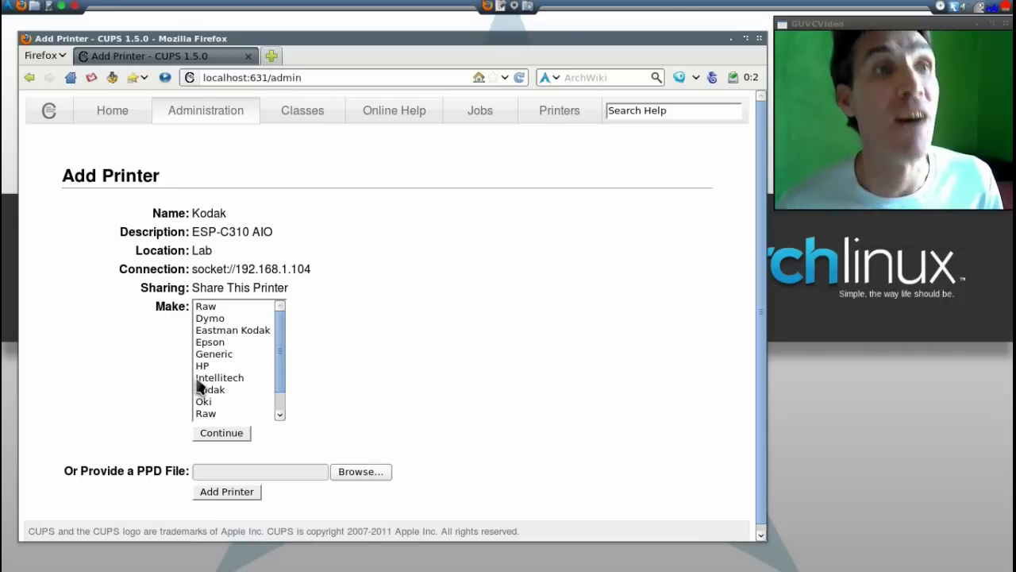
Step: Add the printer using Kodak_ESP_C31x_Series.ppd and choose 300x300 as default resolution
left_click(352, 475)
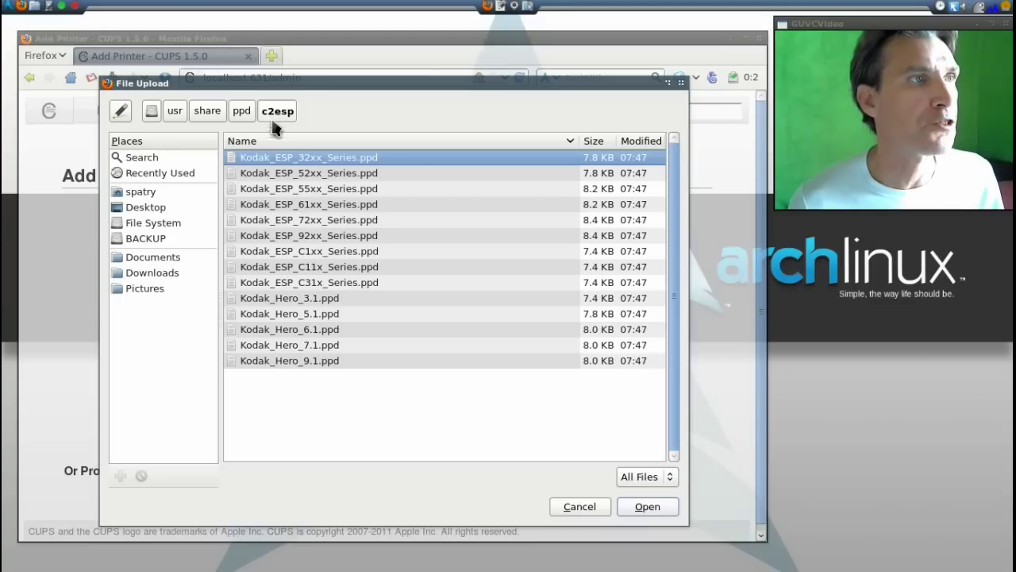
left_click(283, 285)
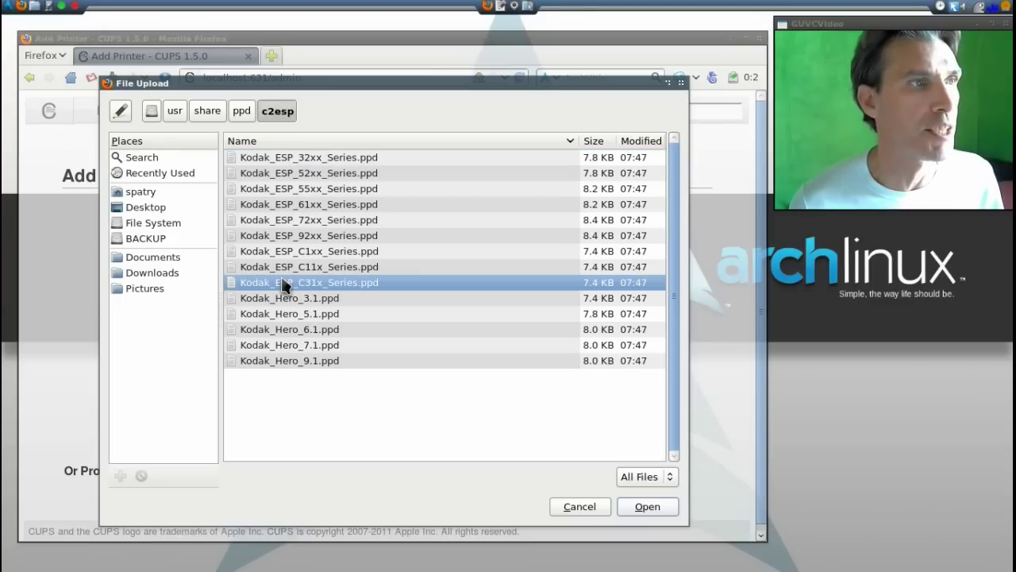
left_click(647, 507)
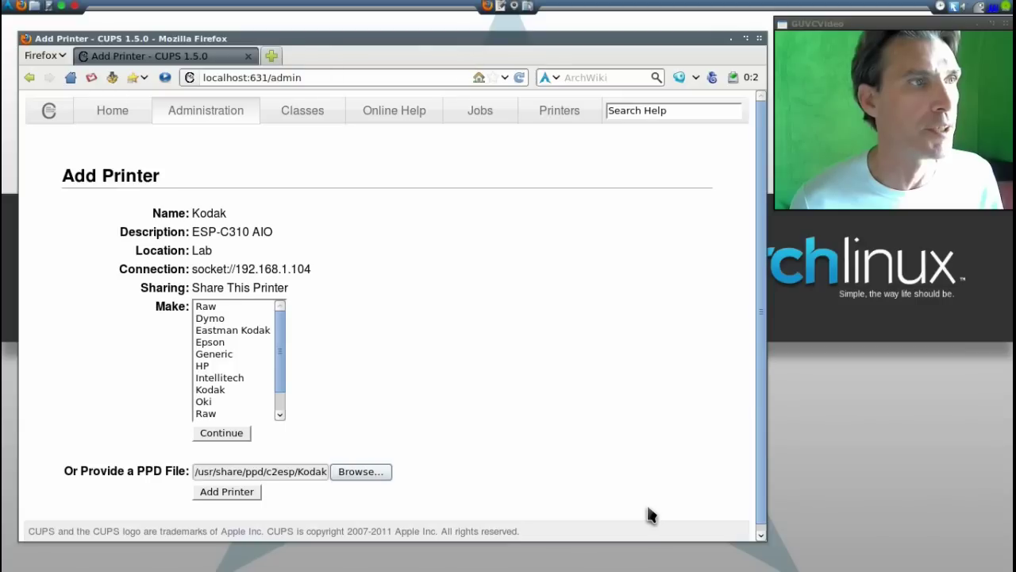
left_click(224, 491)
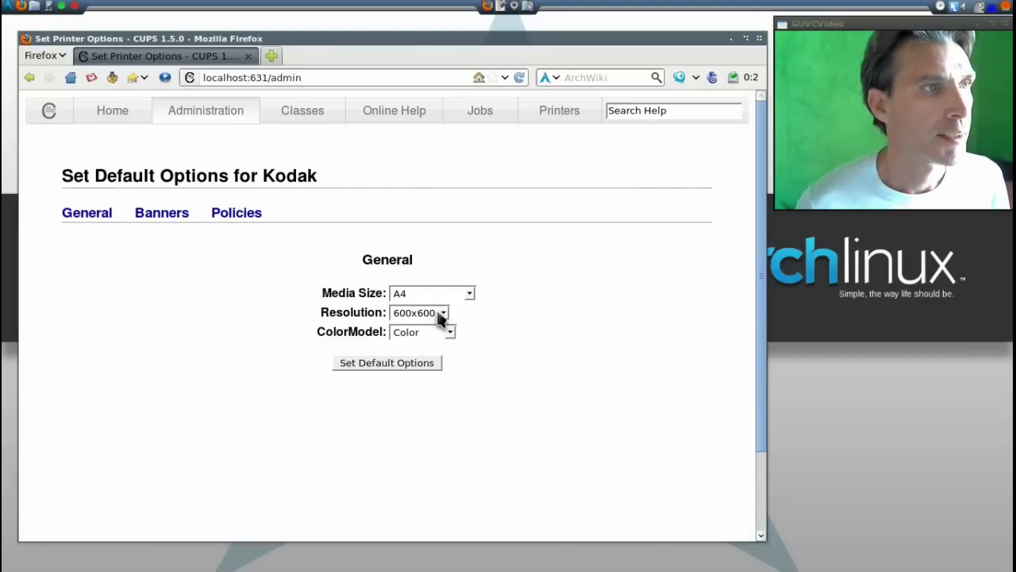
left_click(443, 313)
left_click(439, 328)
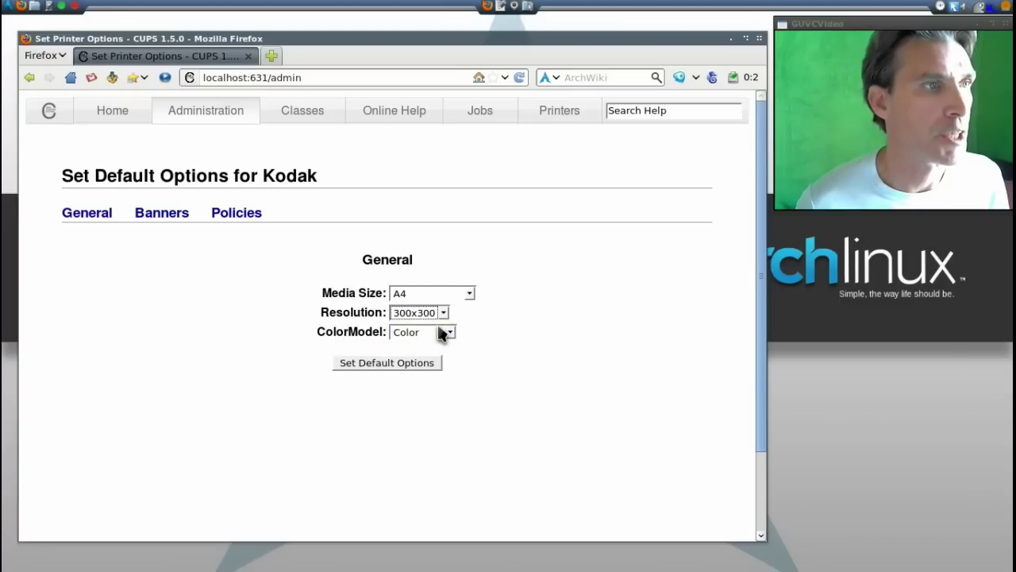
Step: Save the default options and print a test page, sent as job Kodak-34
left_click(401, 367)
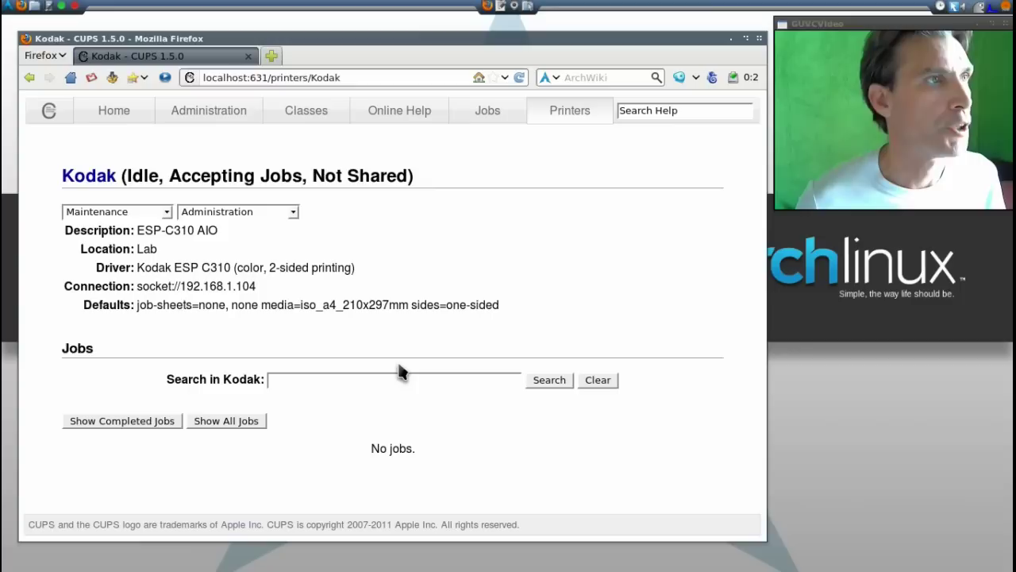
left_click(166, 216)
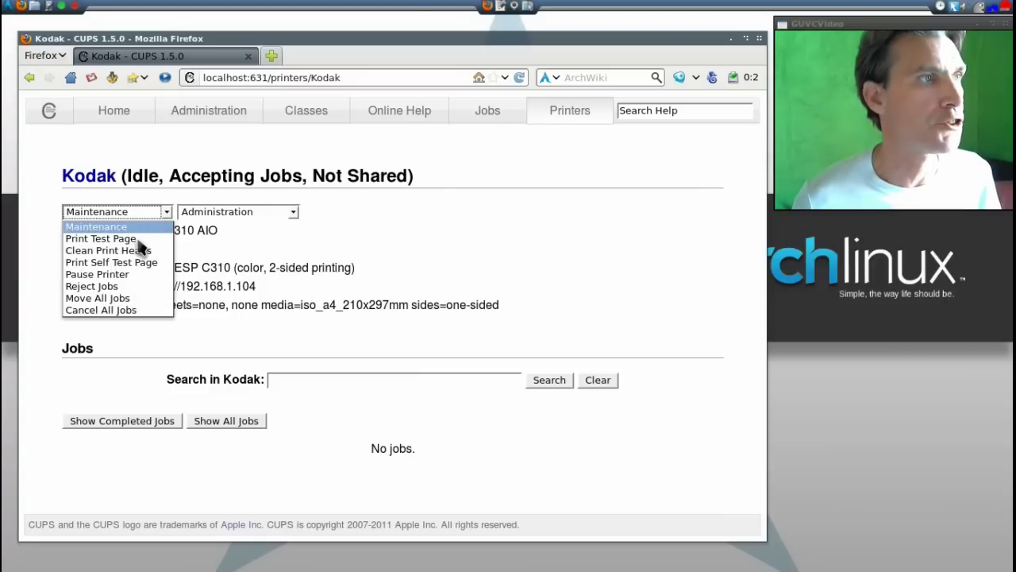
left_click(94, 240)
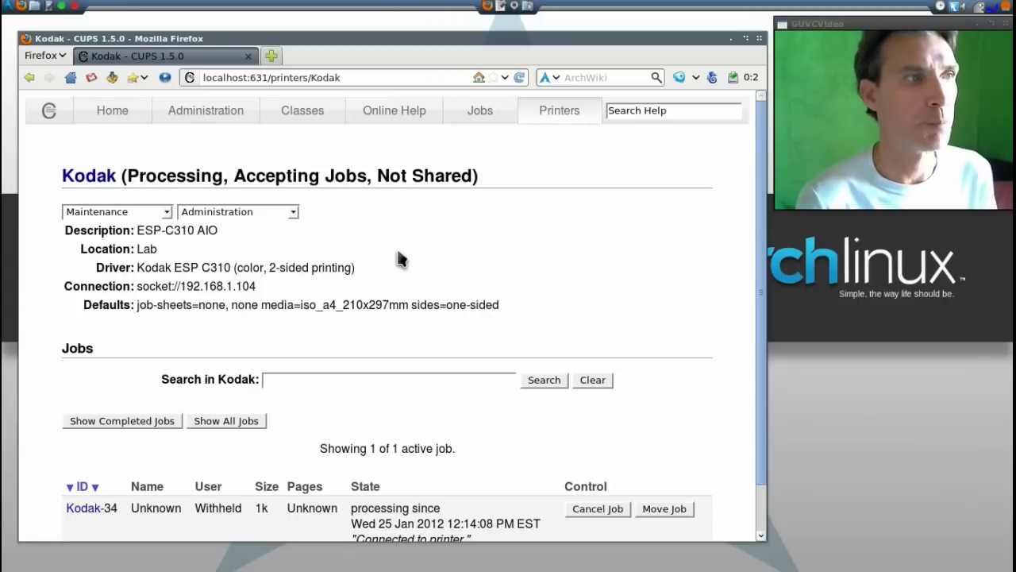
scroll(392, 254, "down", 2)
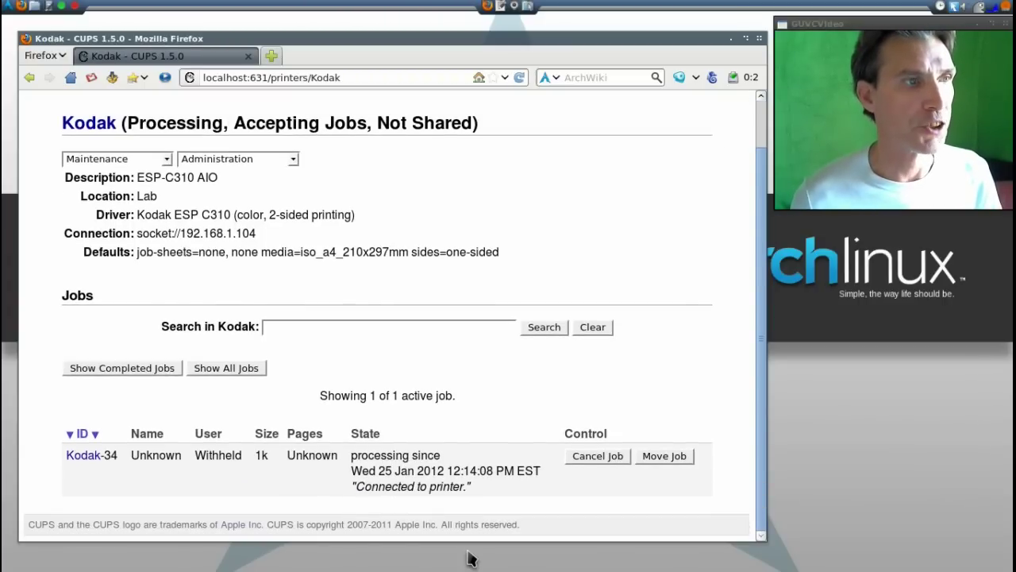